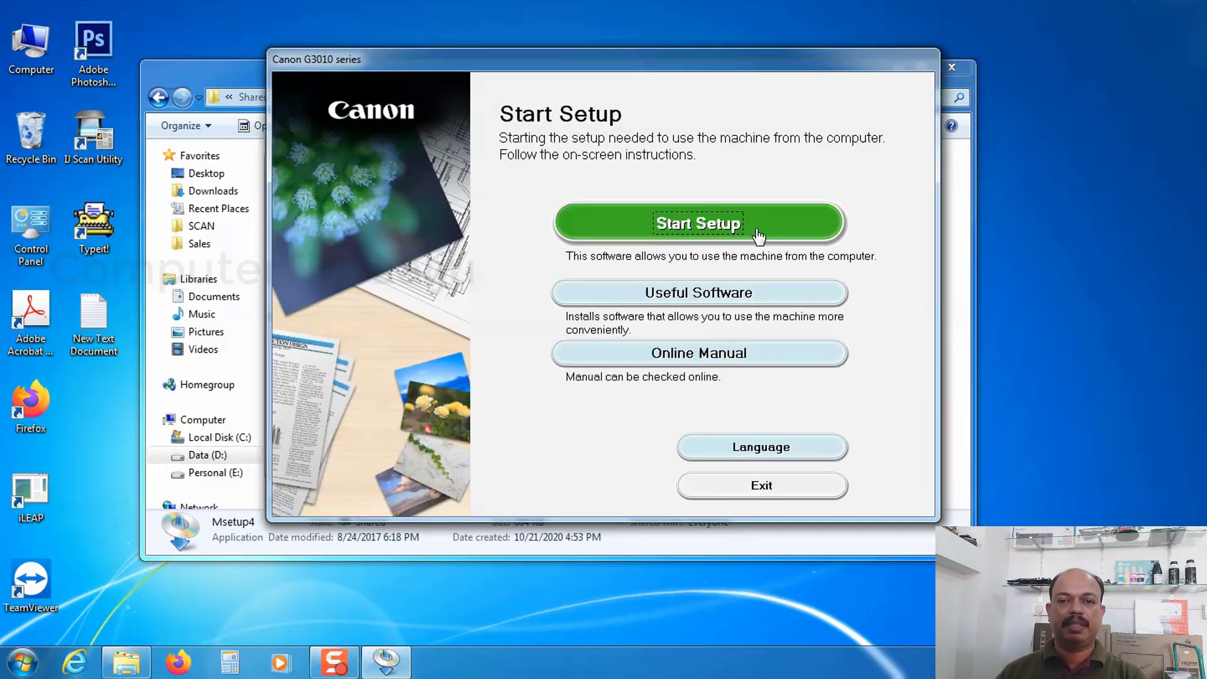
# Start the printer setup and set the place of residence to Asia, India
pyautogui.click(704, 228)
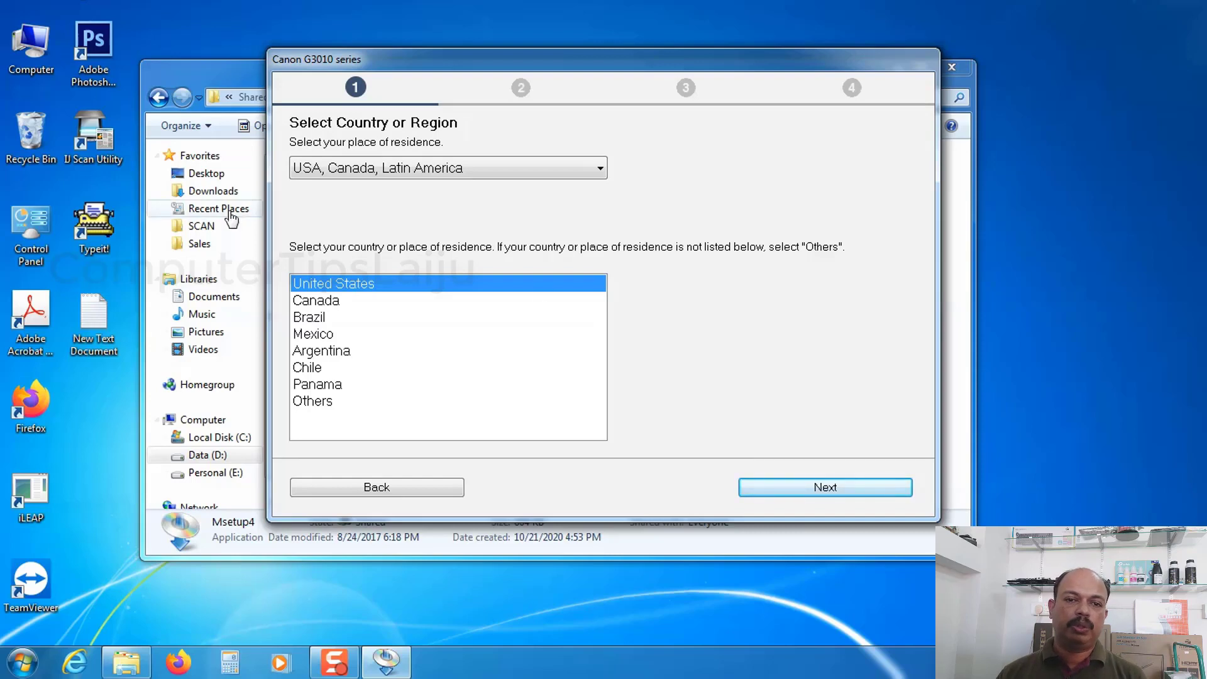
pyautogui.click(601, 169)
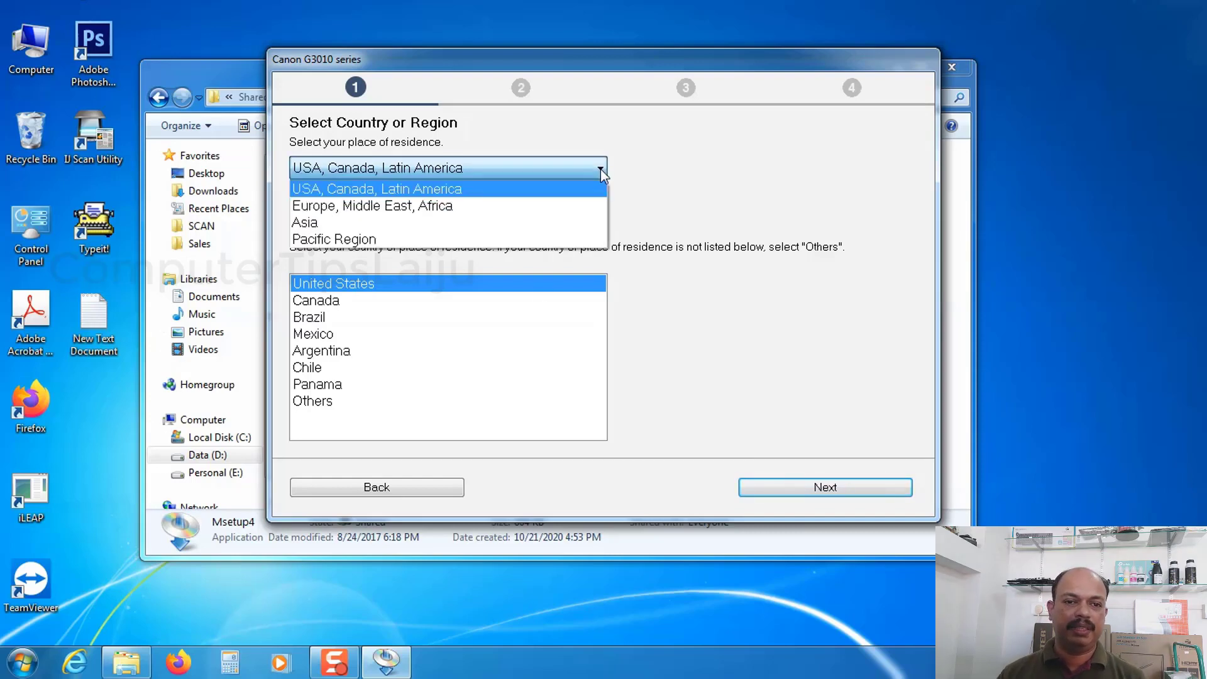
pyautogui.click(303, 227)
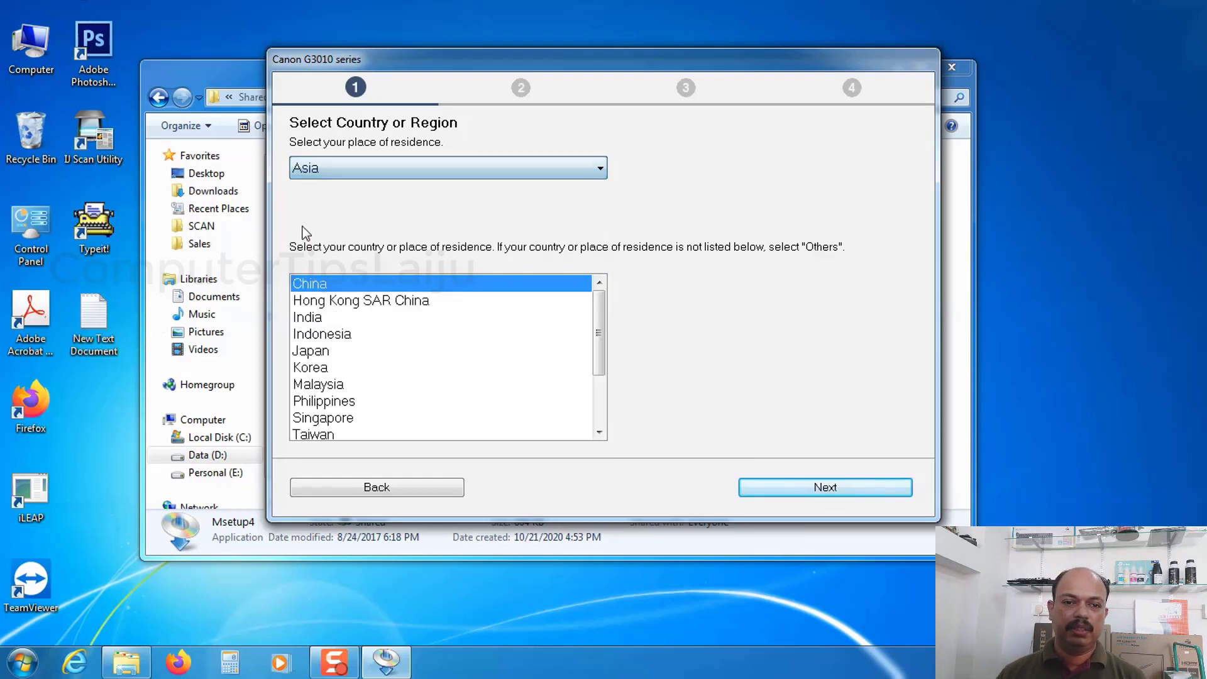
pyautogui.click(319, 319)
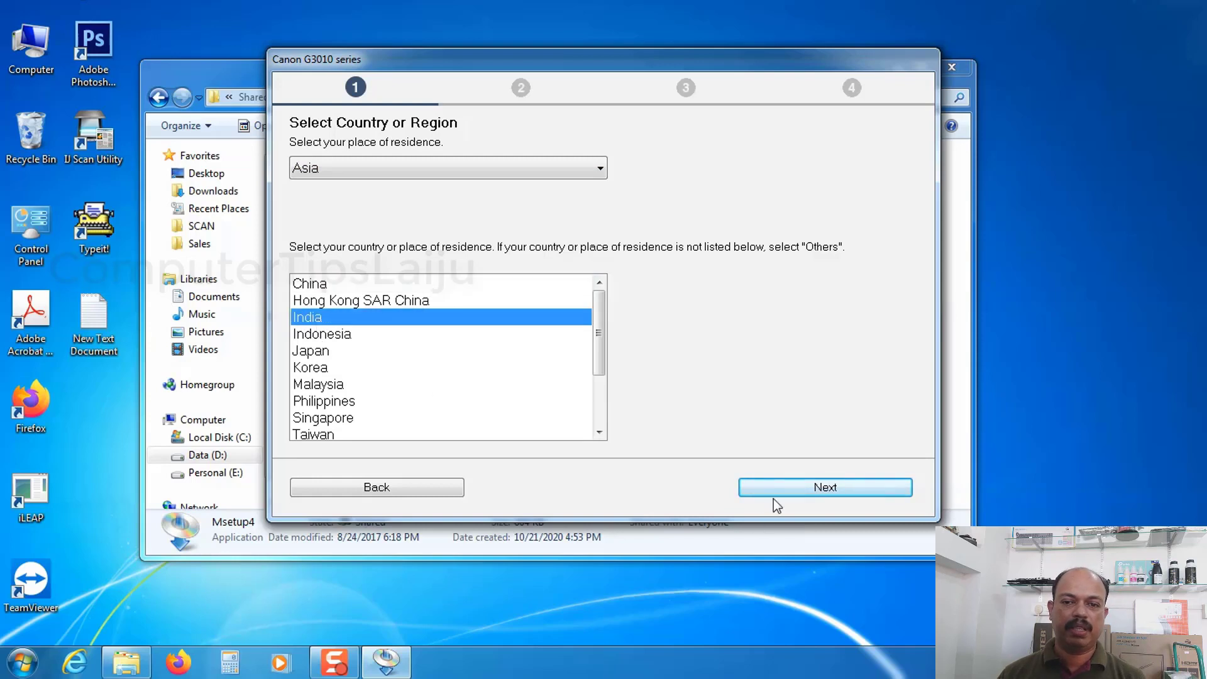
pyautogui.click(828, 494)
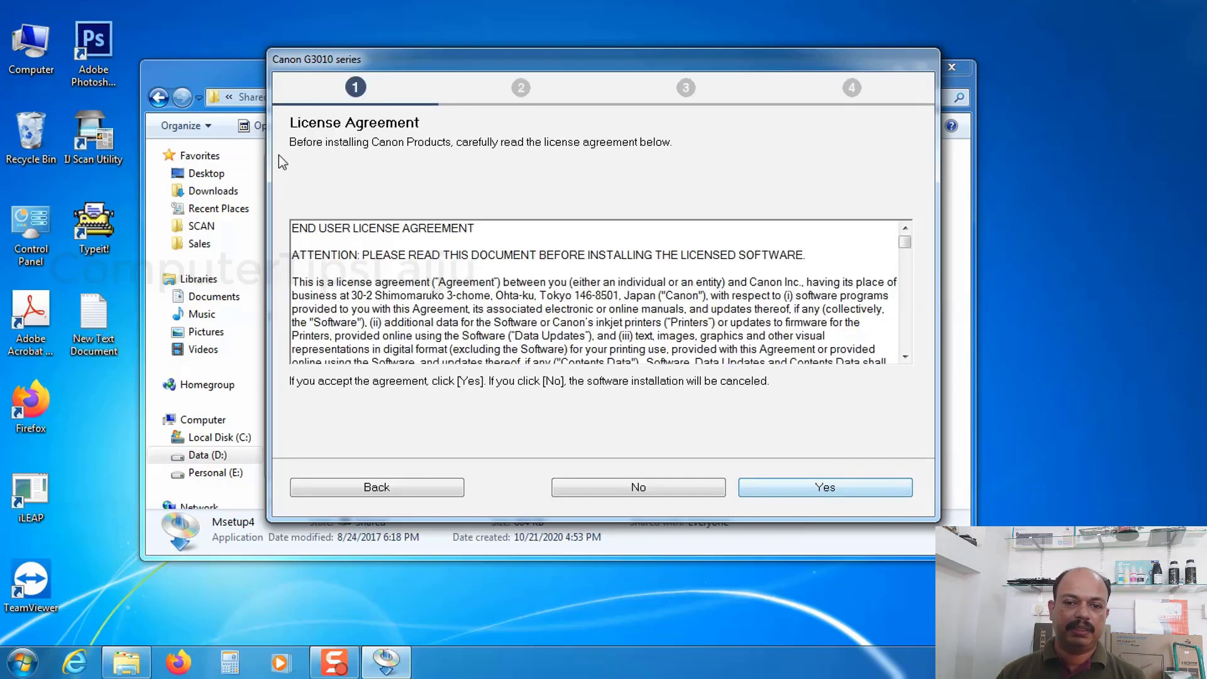
# Accept the license agreement and decline the Extended Survey Program, keeping the firewall block deactivated
pyautogui.click(826, 493)
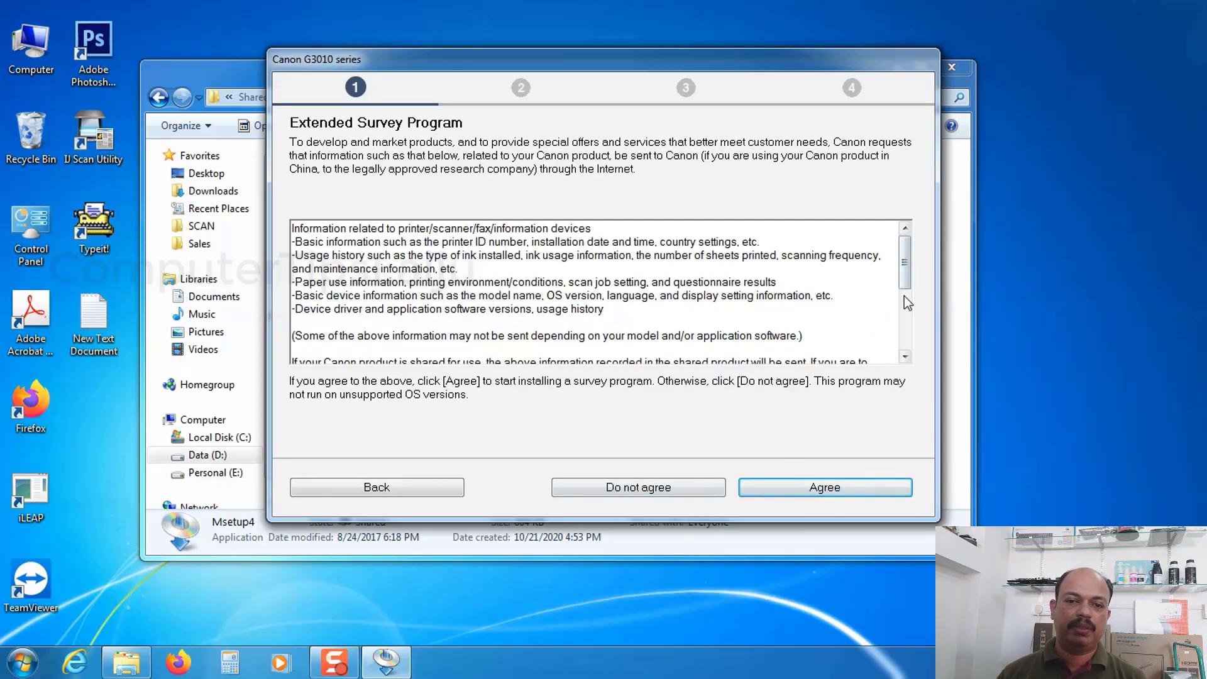
pyautogui.click(641, 488)
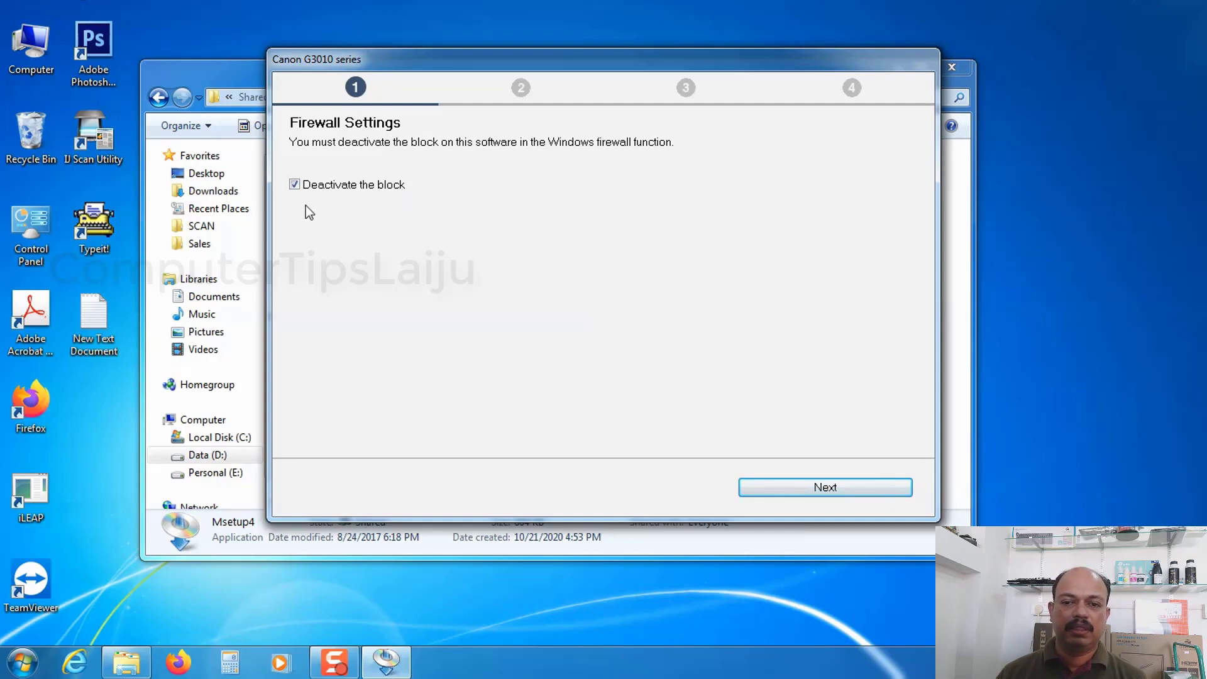
pyautogui.click(825, 489)
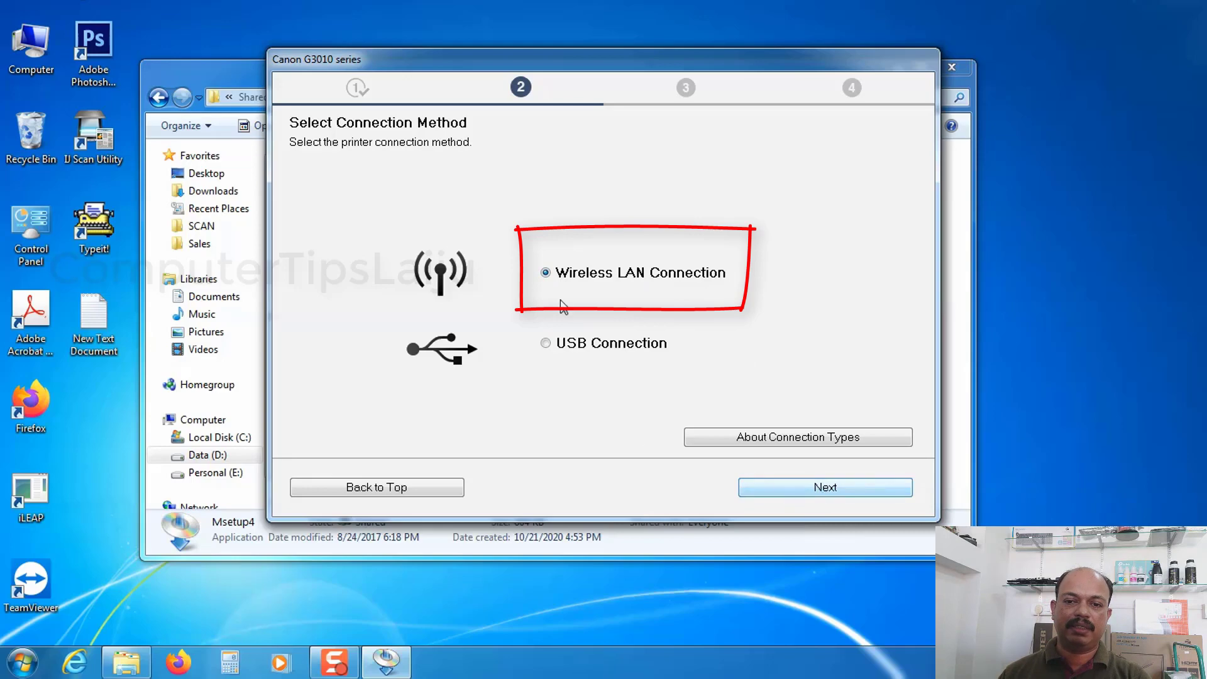
# Choose the Wireless LAN Connection for the powered-on printer and set up the network connection according to the guide
pyautogui.click(821, 488)
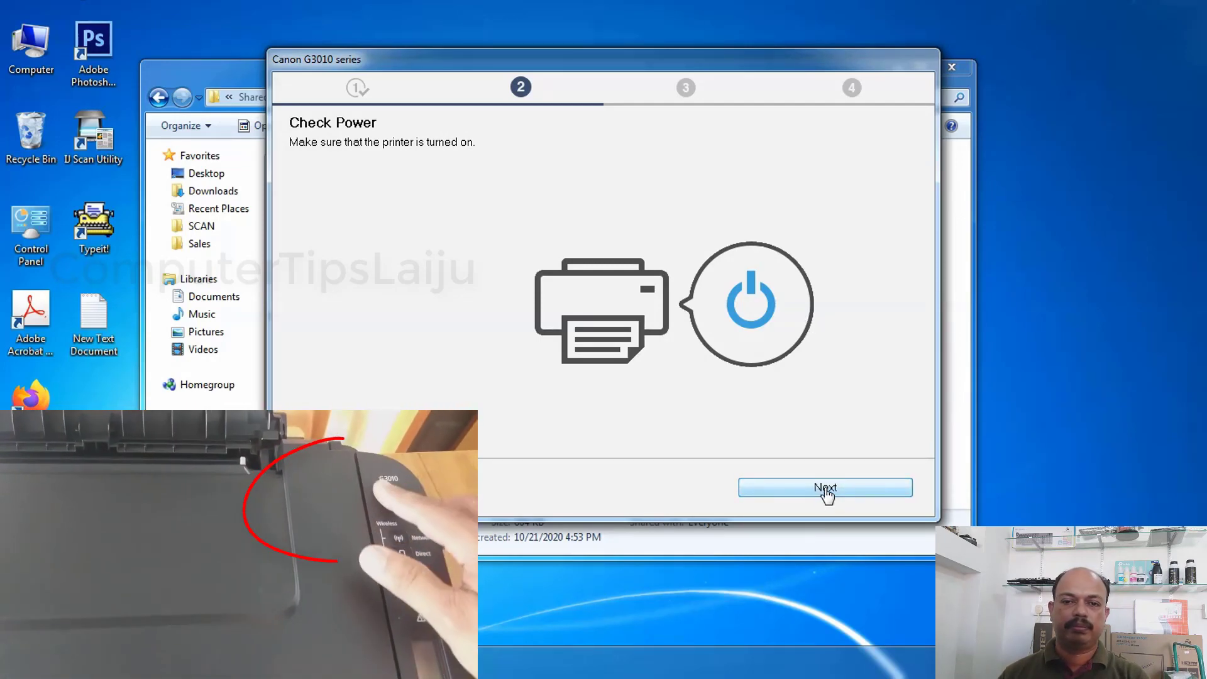
pyautogui.click(823, 488)
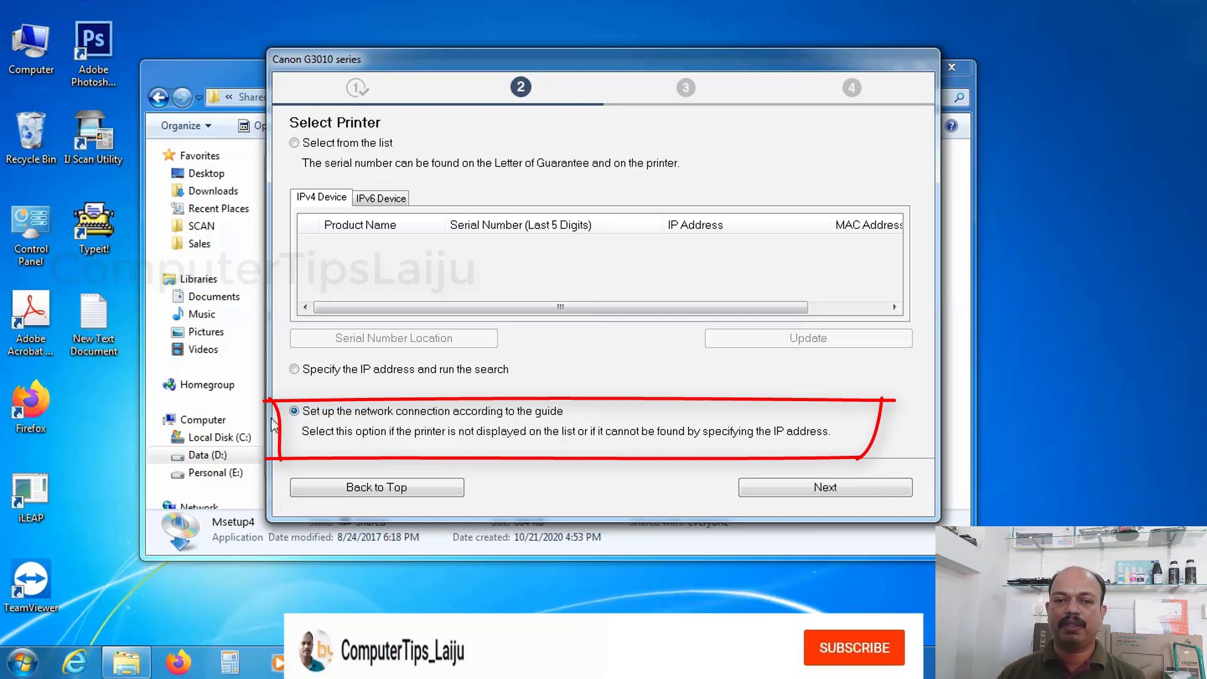
pyautogui.click(833, 490)
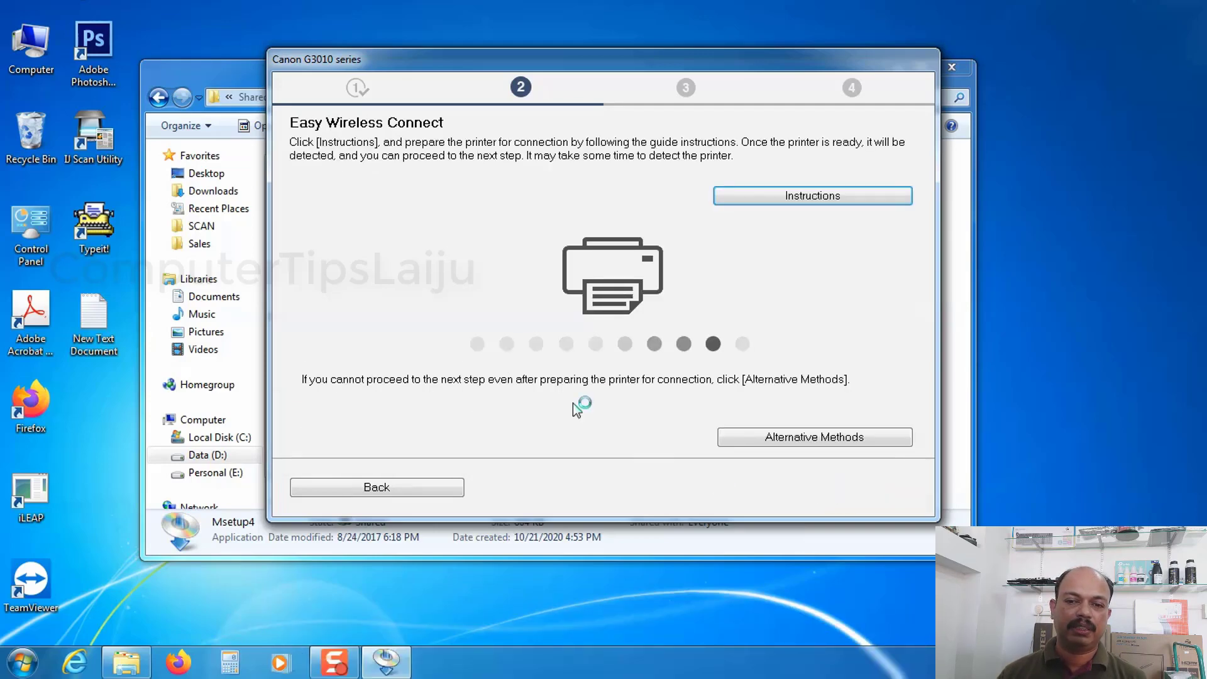
# Switch to the alternative methods, set up the wireless connection using a USB cable, and return from the online instructions to continue
pyautogui.scroll(-7, 506, 358)
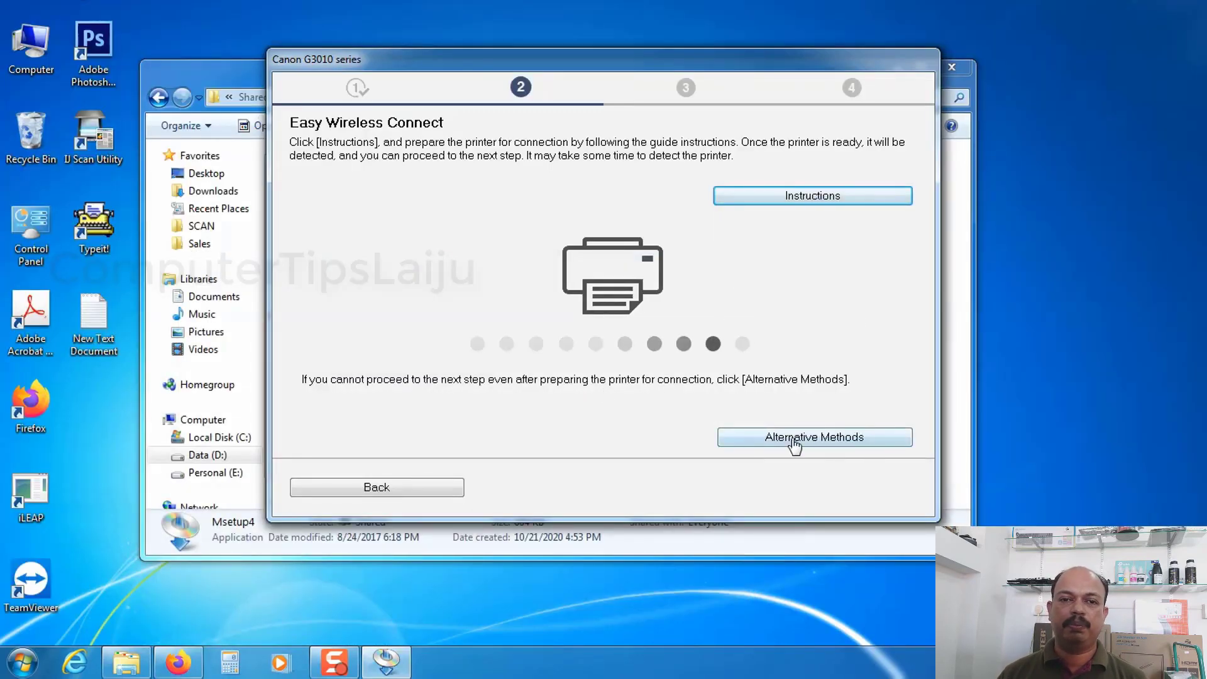
pyautogui.click(827, 438)
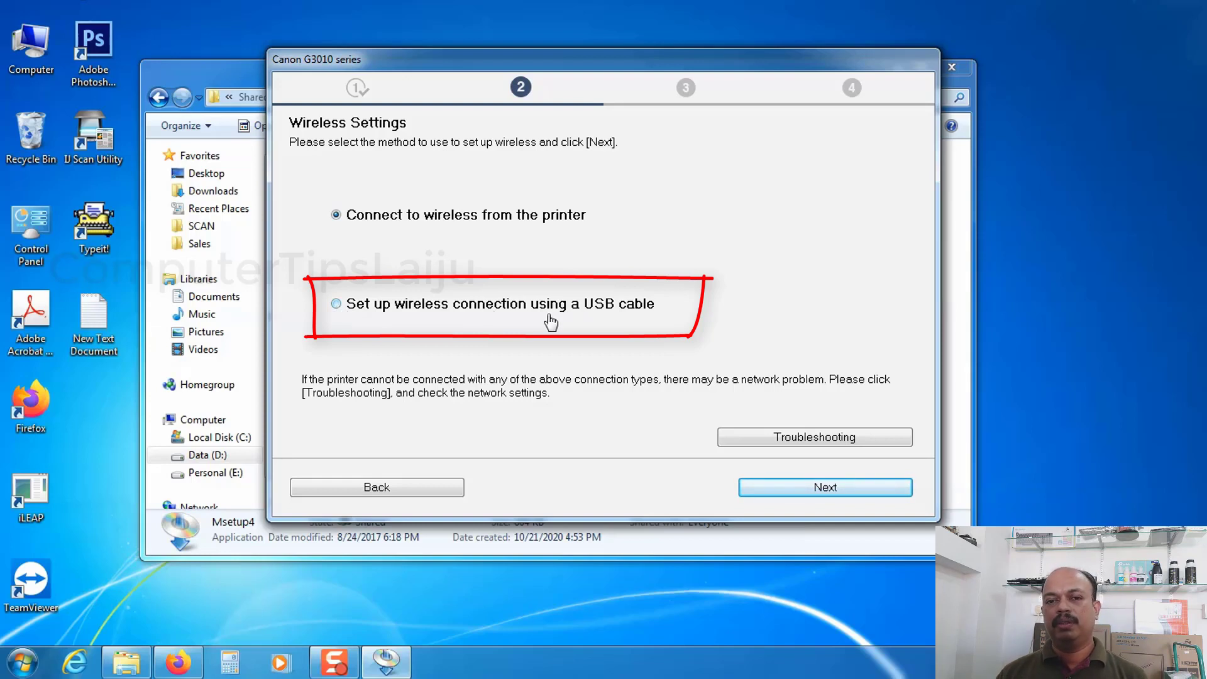
pyautogui.click(336, 305)
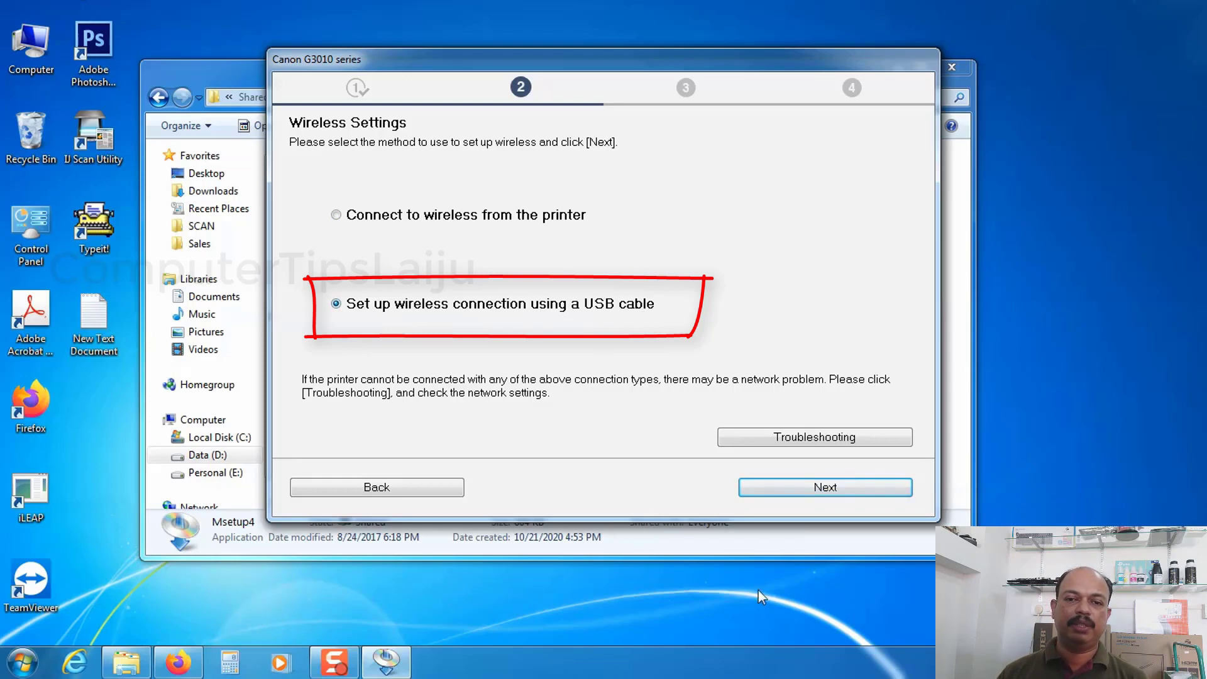
pyautogui.click(823, 489)
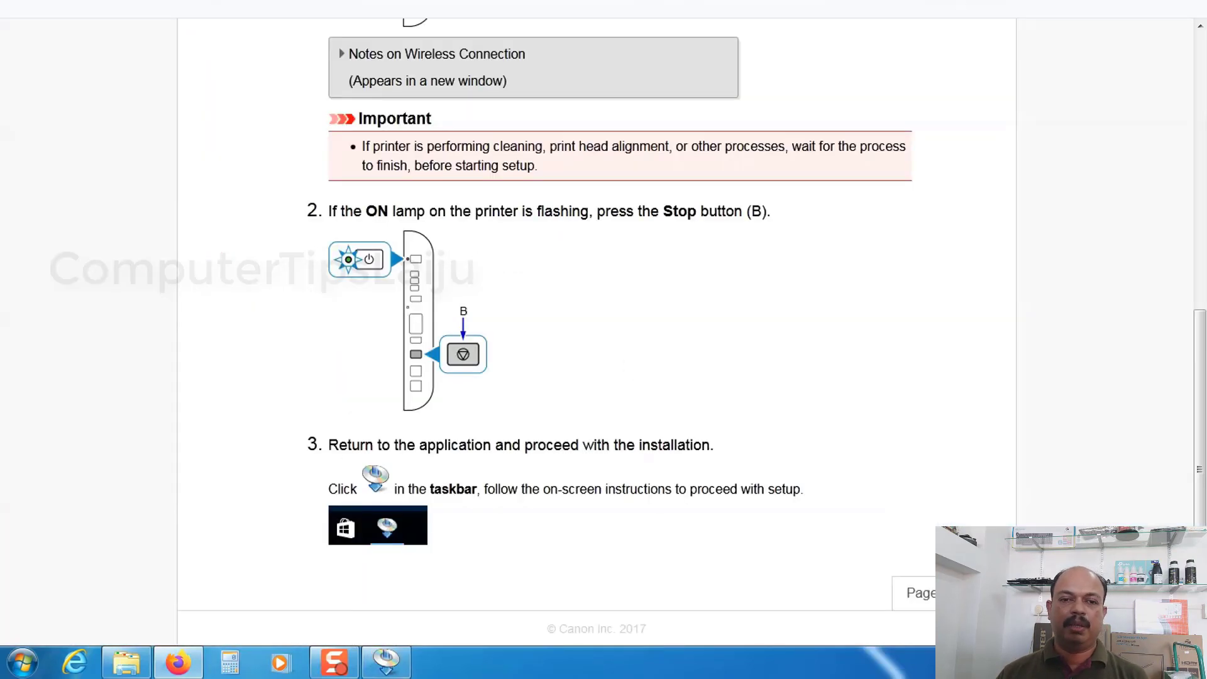
pyautogui.click(1128, 7)
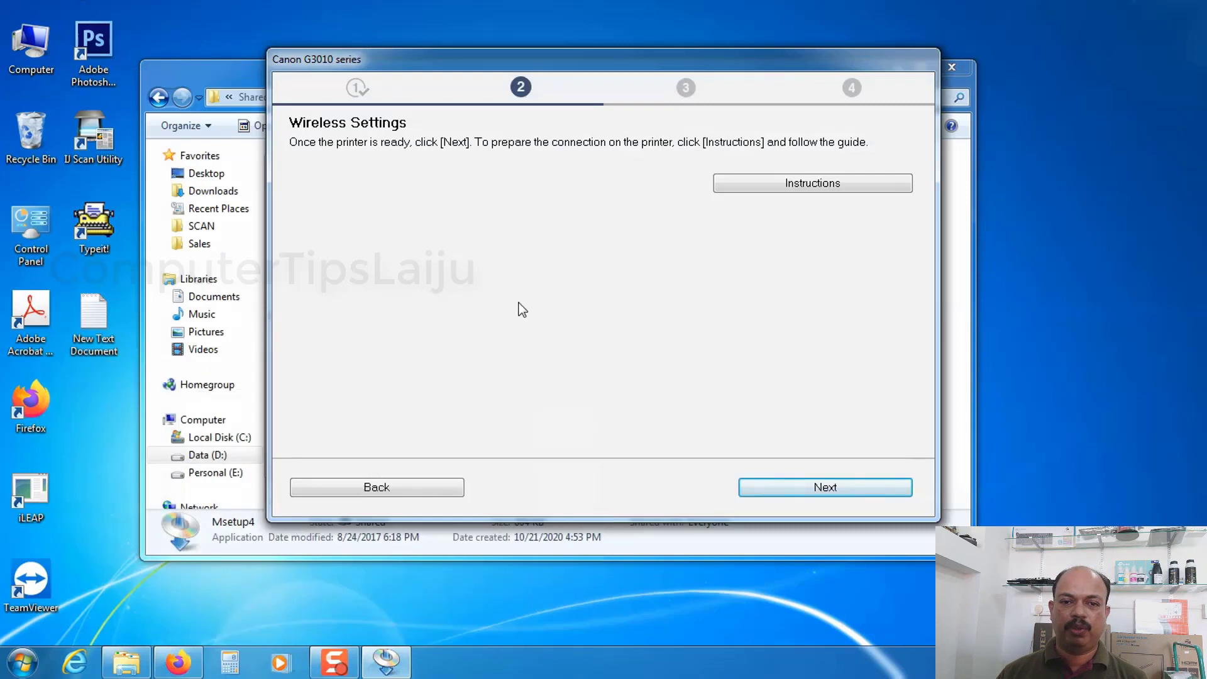
pyautogui.click(827, 489)
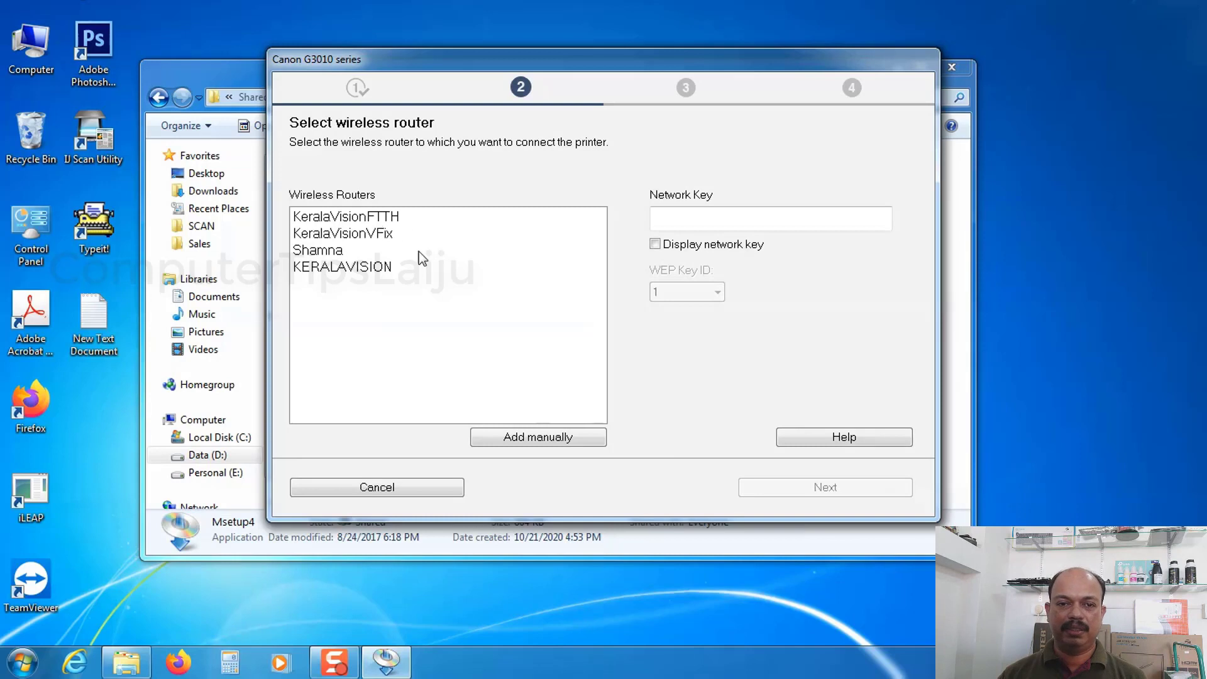
# Connect the printer to the KeralaVisionVFix wireless router by entering its network key, and continue past the USB cable disconnection
pyautogui.click(349, 235)
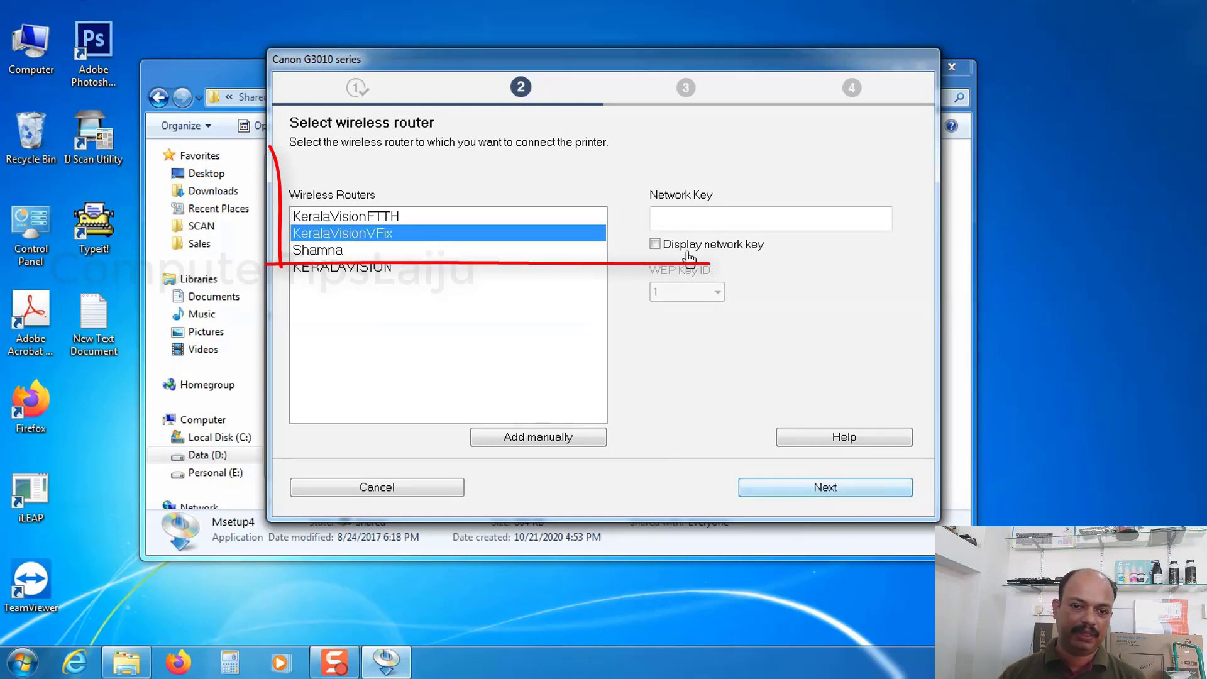
pyautogui.click(696, 216)
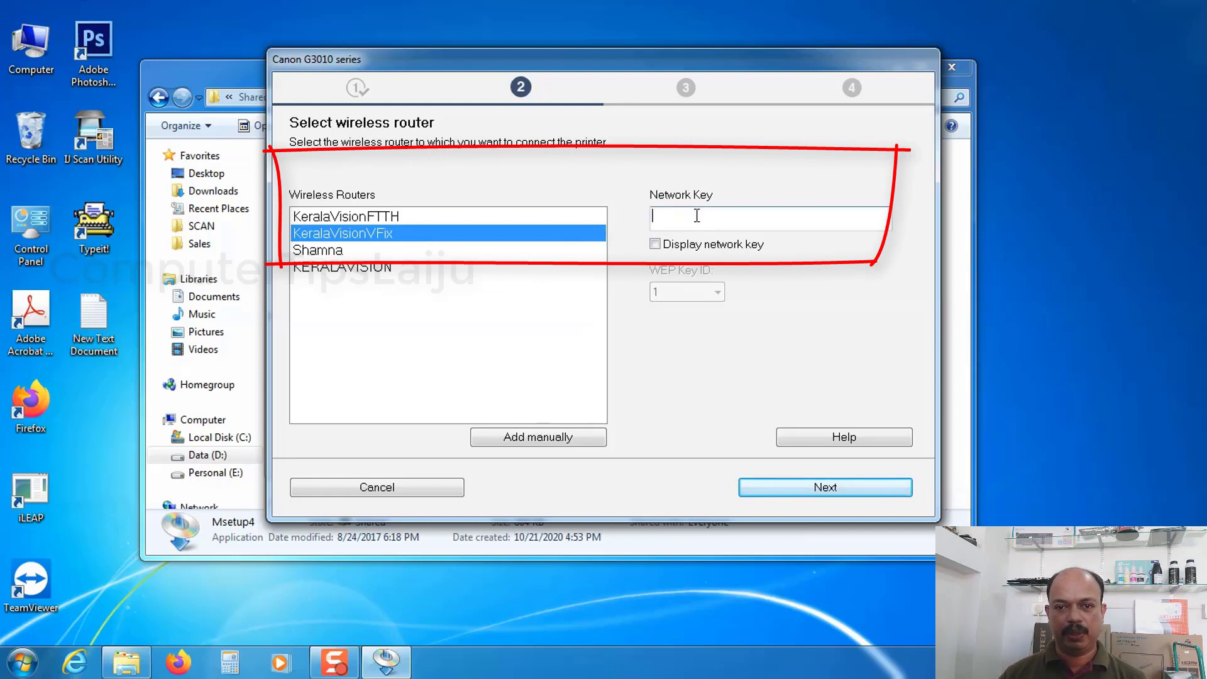
pyautogui.click(837, 500)
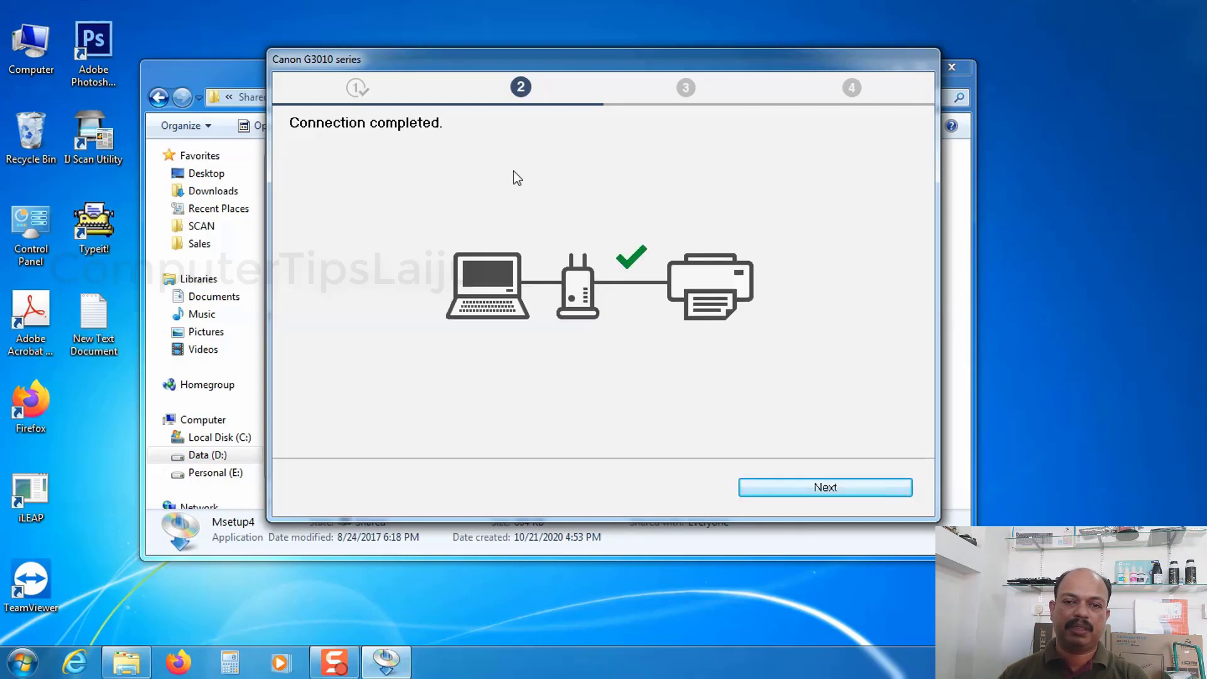
pyautogui.click(826, 492)
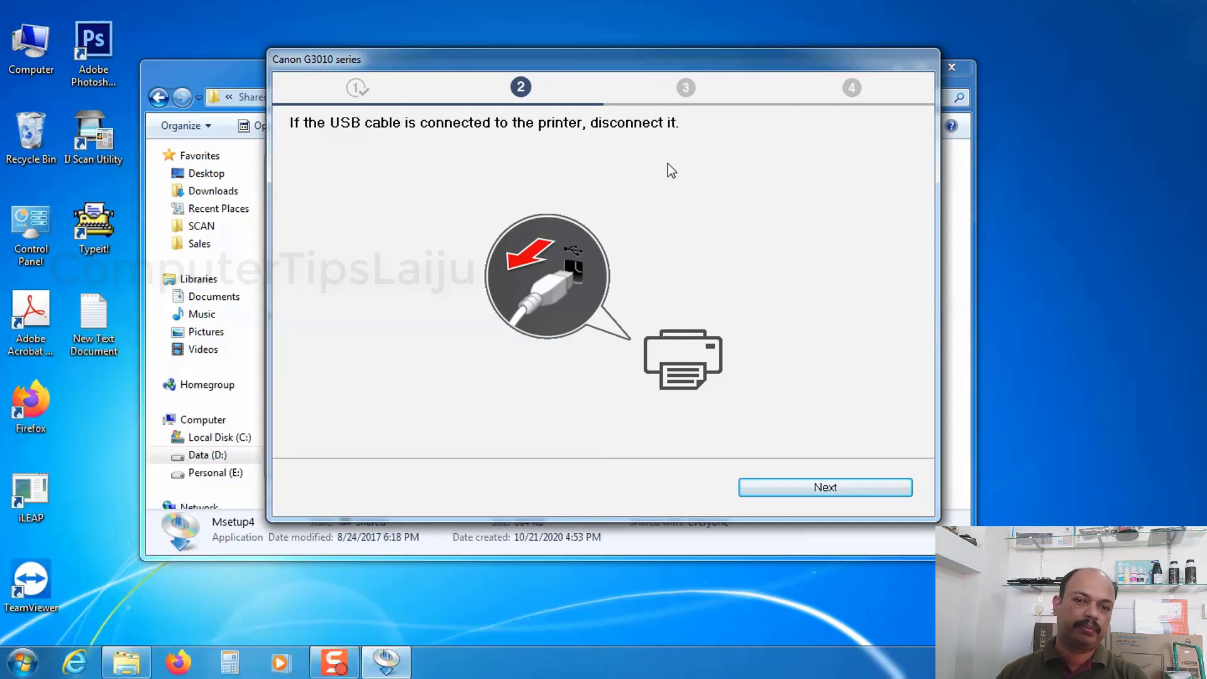
pyautogui.click(841, 491)
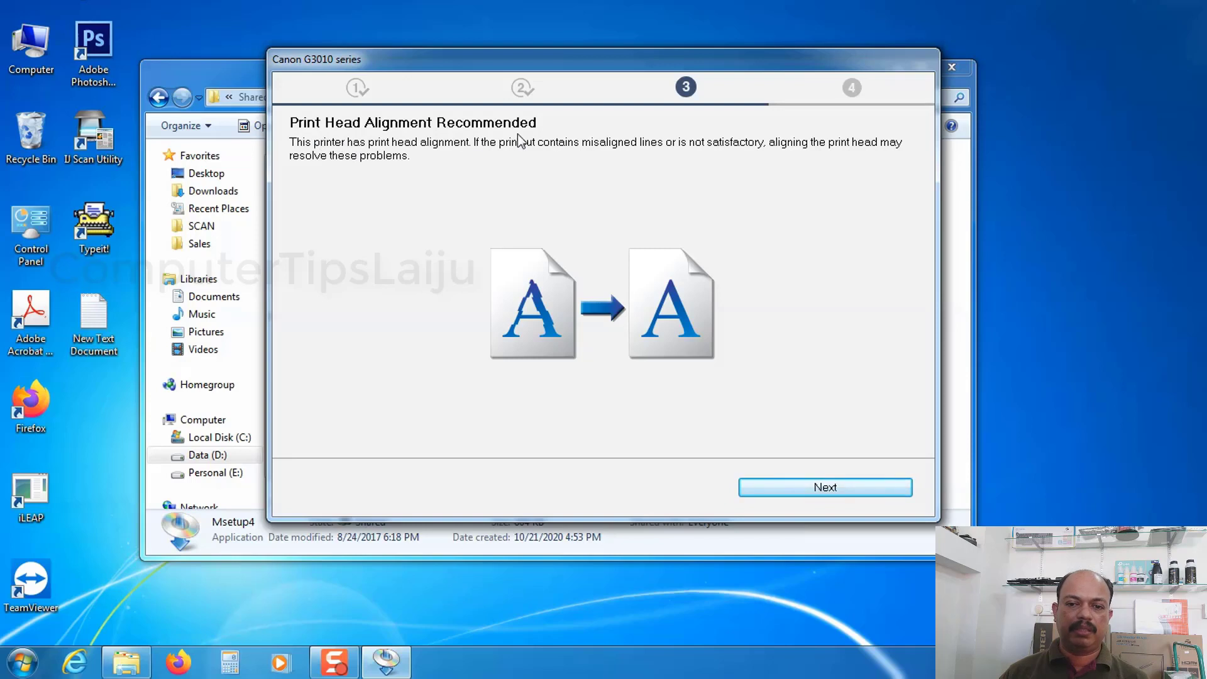
# Continue past print head alignment and skip the test print, keeping the machine set as default printer
pyautogui.click(833, 489)
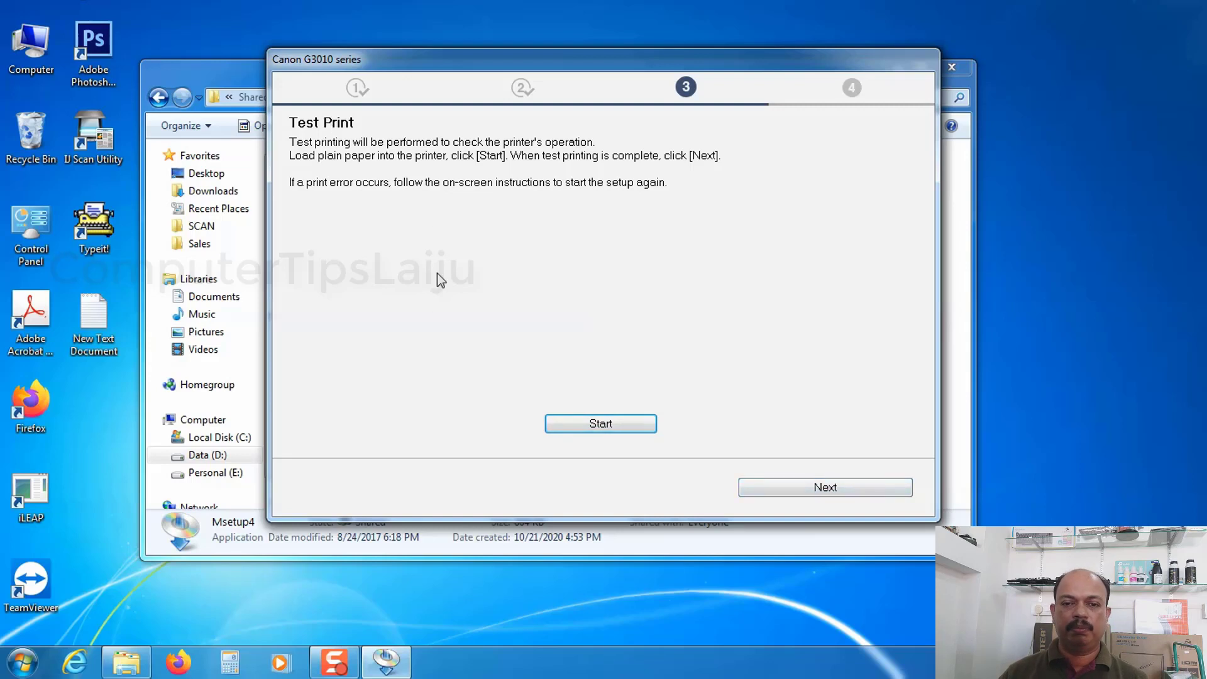
pyautogui.click(828, 501)
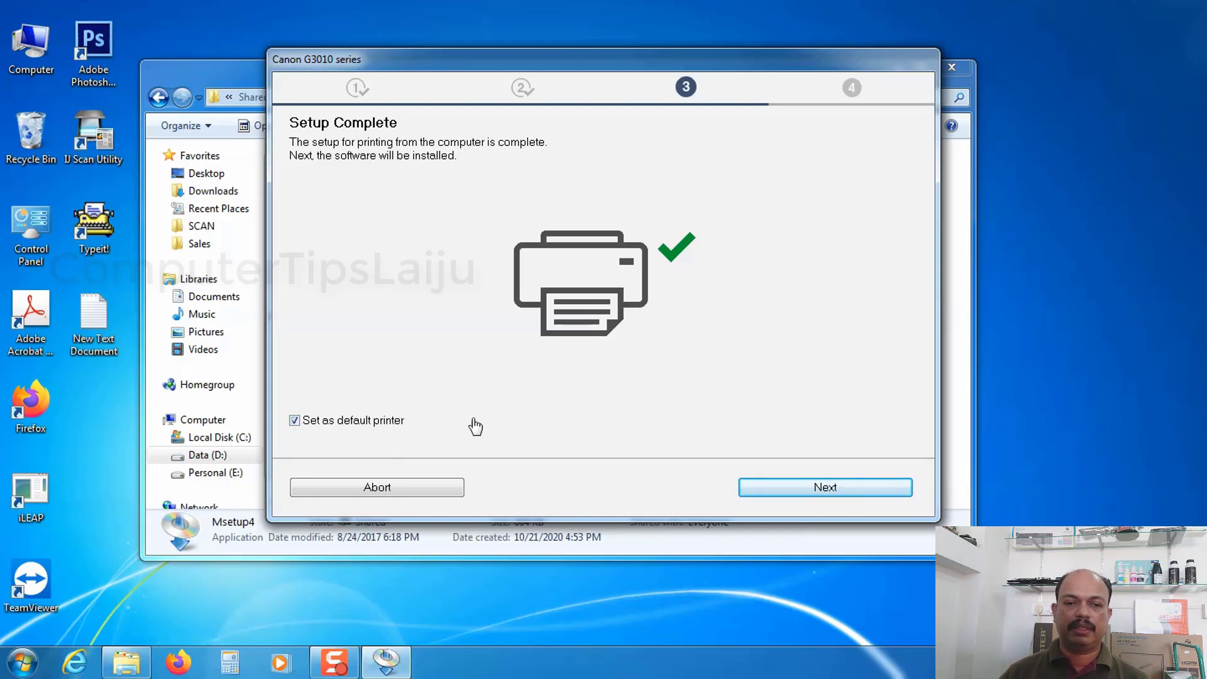
pyautogui.click(823, 491)
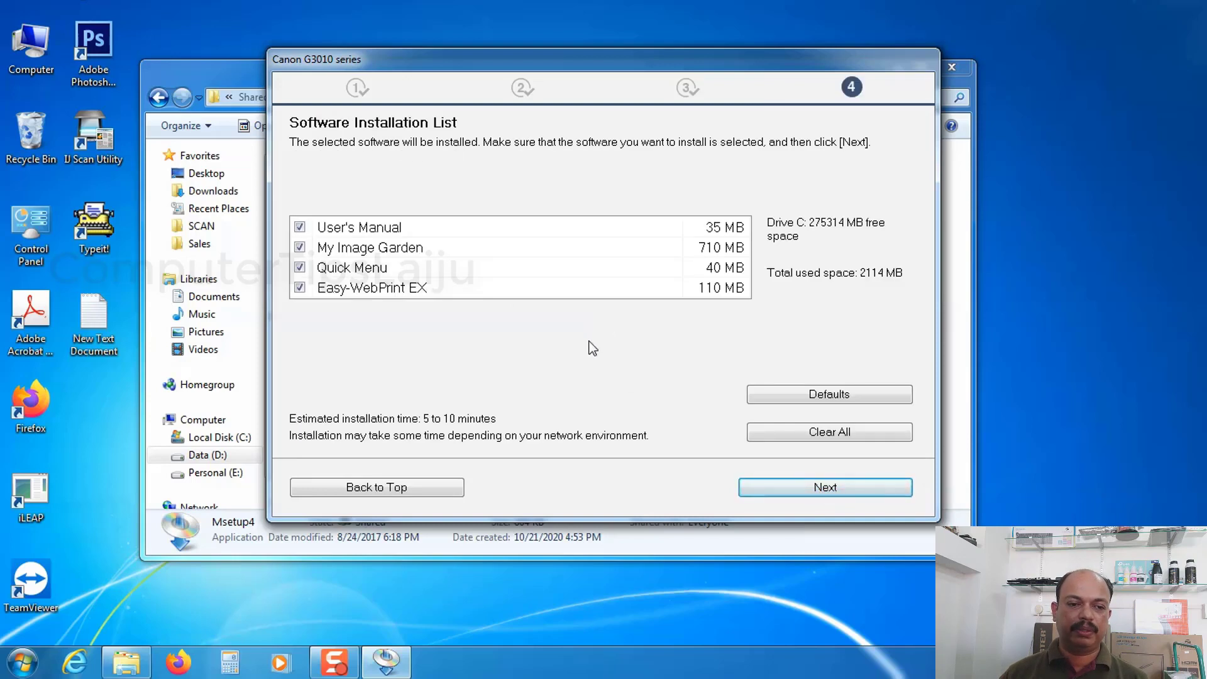
# Exclude User's Manual, My Image Garden, Quick Menu and Easy-WebPrint EX from the software installation and proceed
pyautogui.click(300, 227)
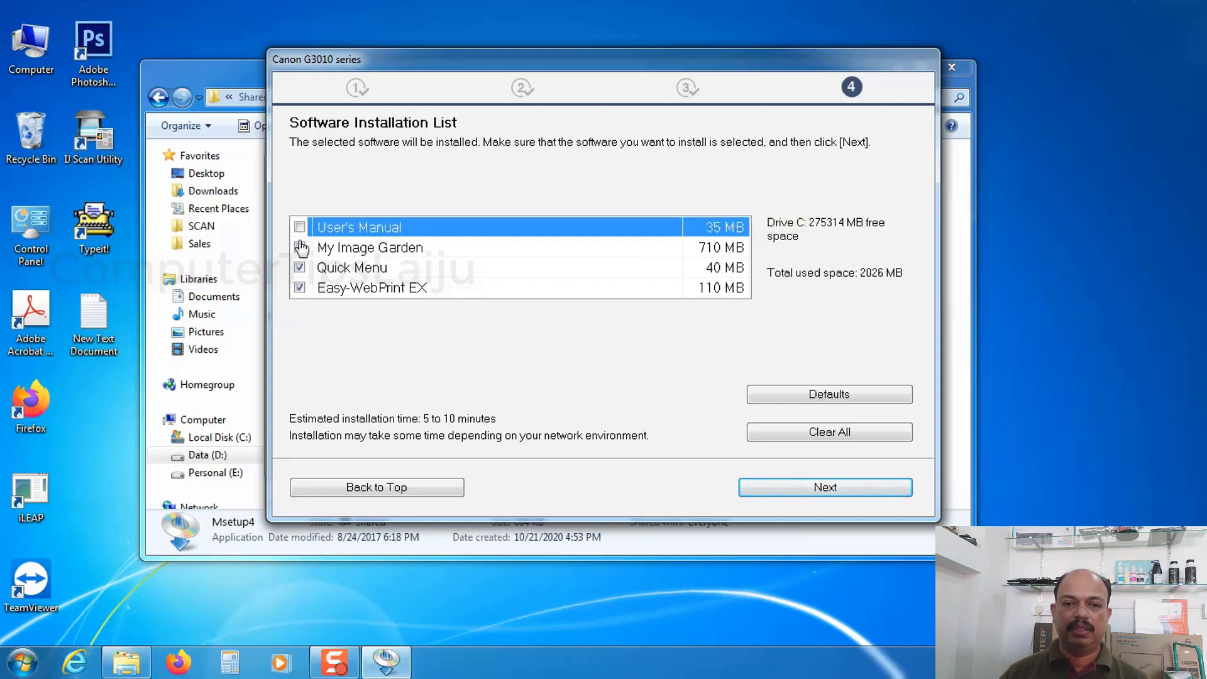
pyautogui.click(299, 227)
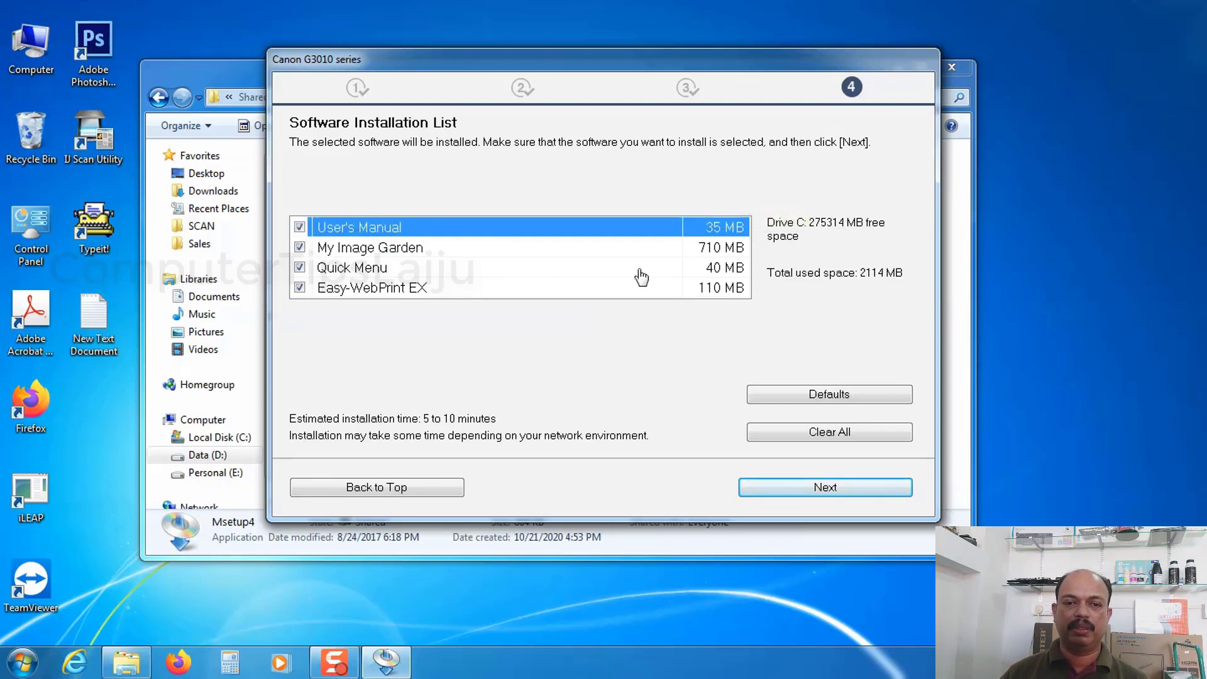
pyautogui.click(299, 227)
pyautogui.click(299, 248)
pyautogui.click(300, 267)
pyautogui.click(299, 287)
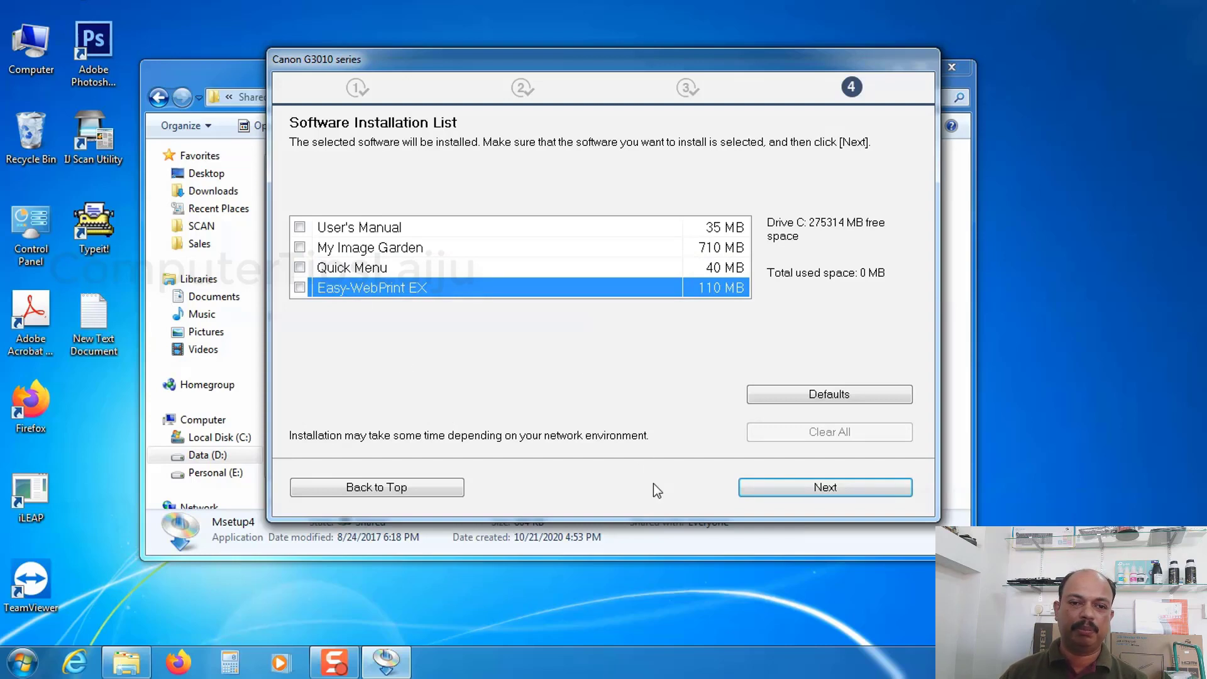
pyautogui.click(829, 491)
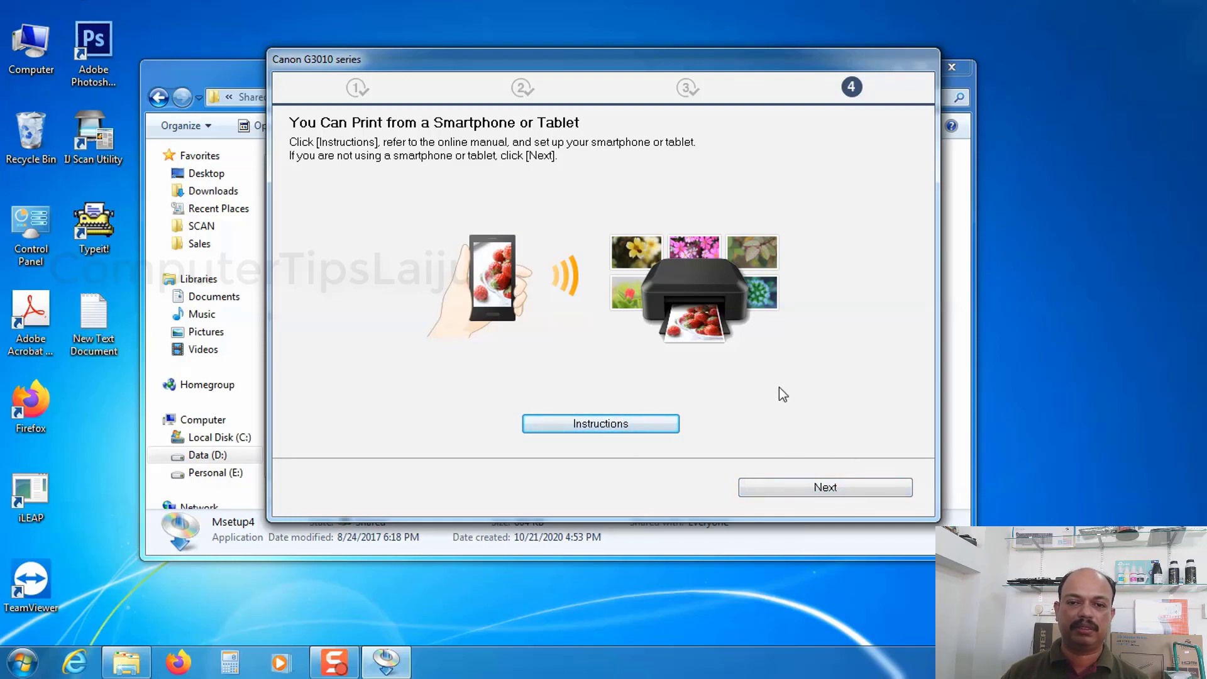
# Skip the smartphone setup and exit the installer, closing the remaining windows to return to the desktop
pyautogui.click(815, 490)
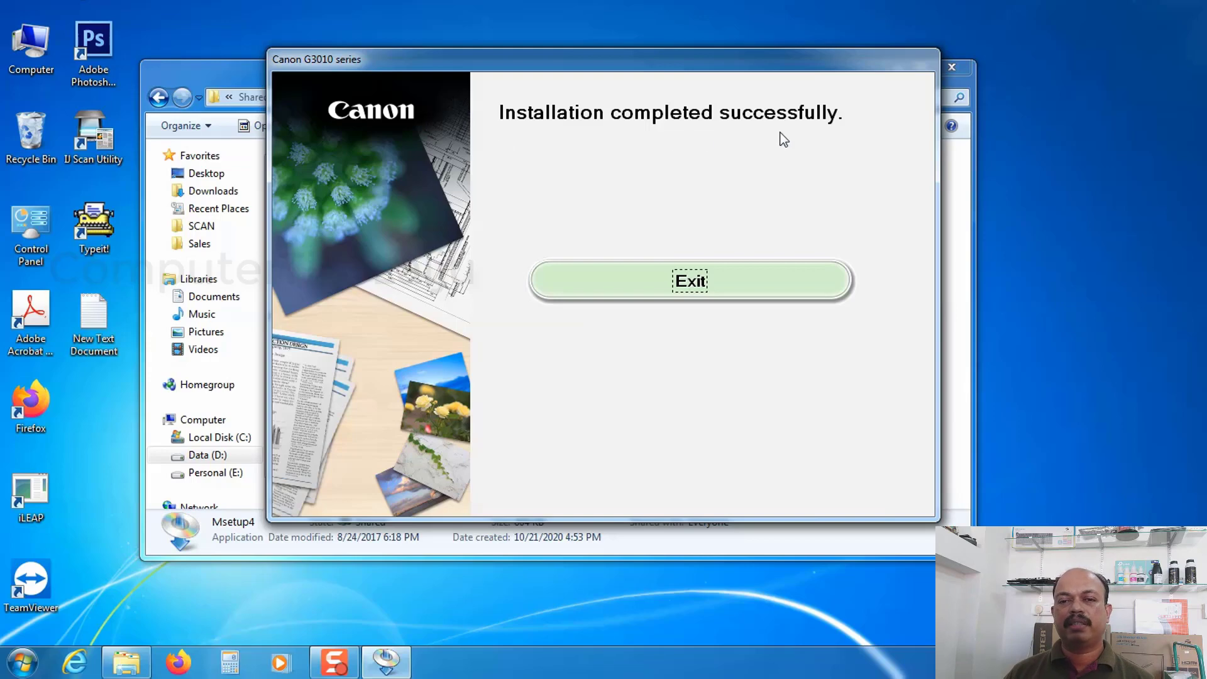
pyautogui.click(690, 288)
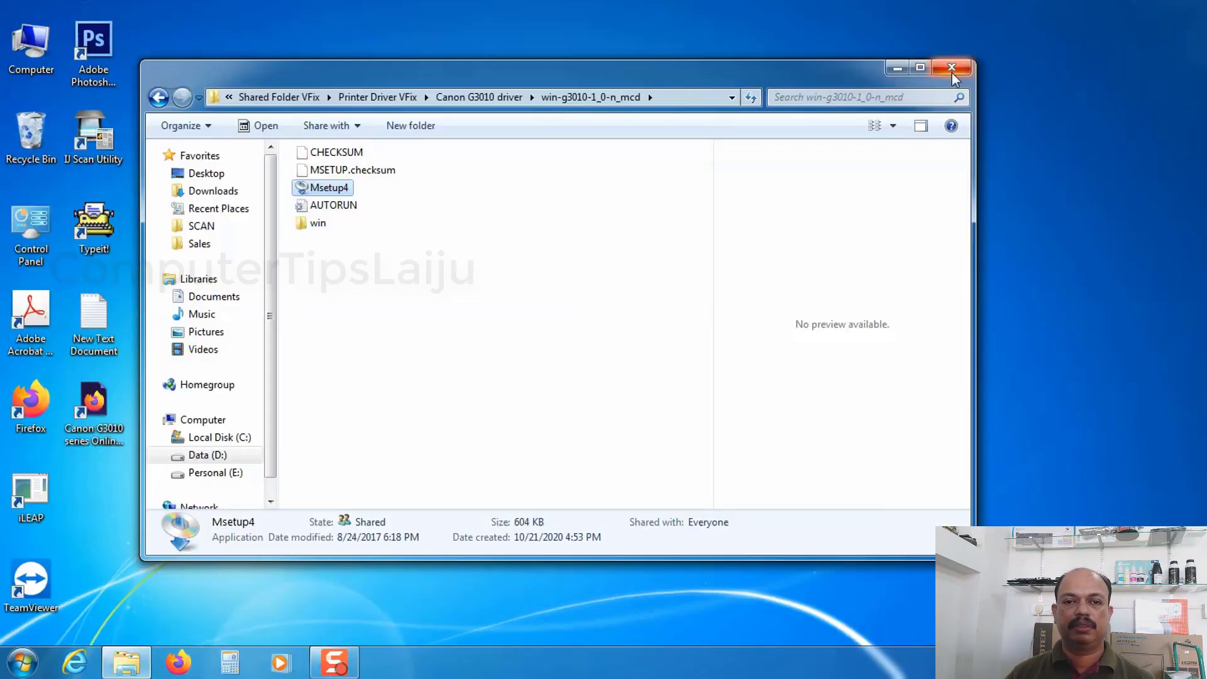
pyautogui.click(951, 73)
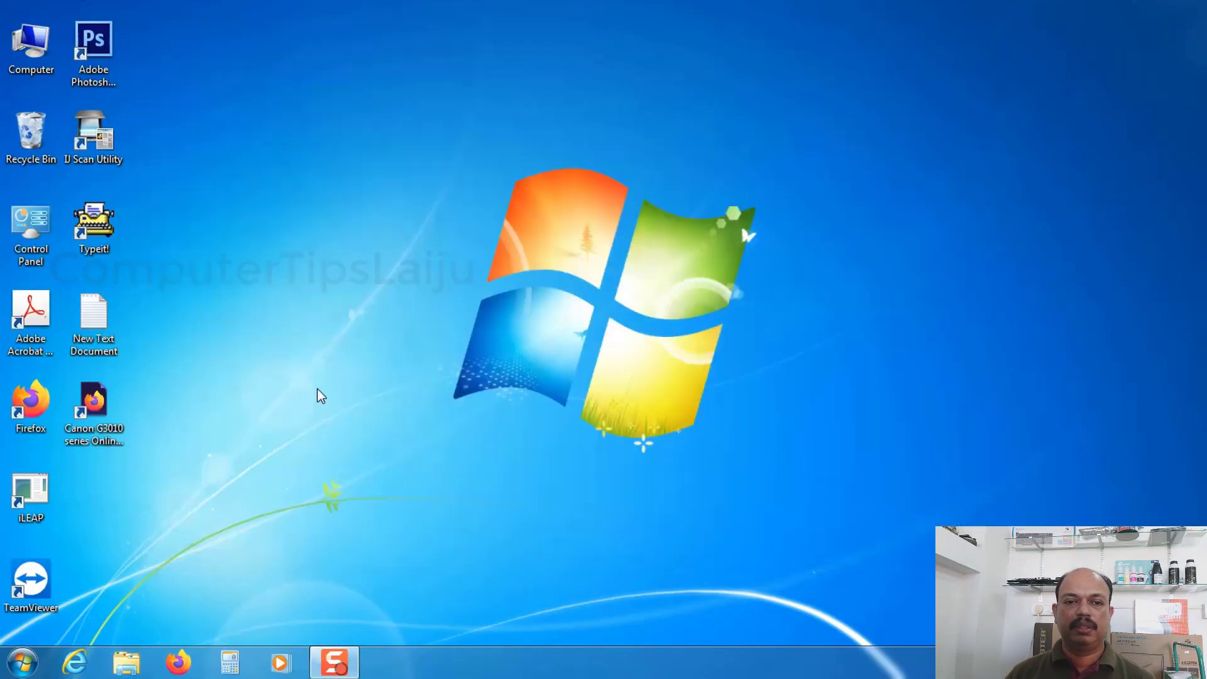
# Print a test page from the Canon G3010 series printer properties in Devices and Printers, then close the properties
pyautogui.click(22, 662)
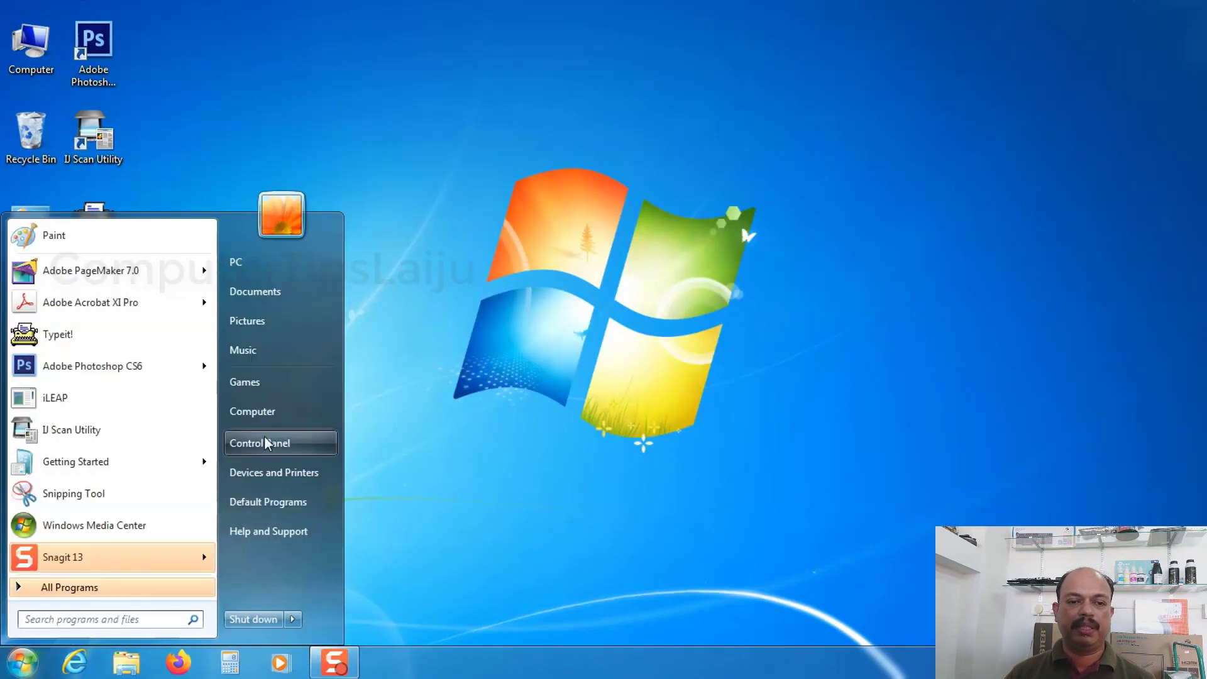
pyautogui.click(289, 474)
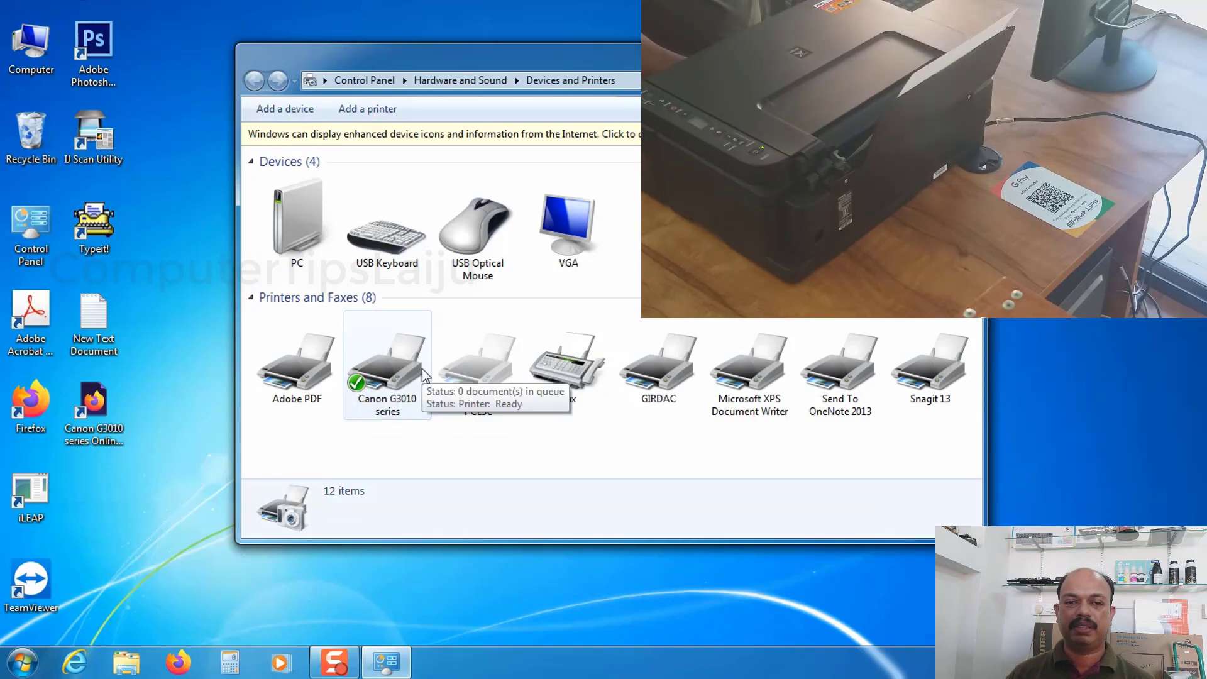
pyautogui.rightClick(388, 372)
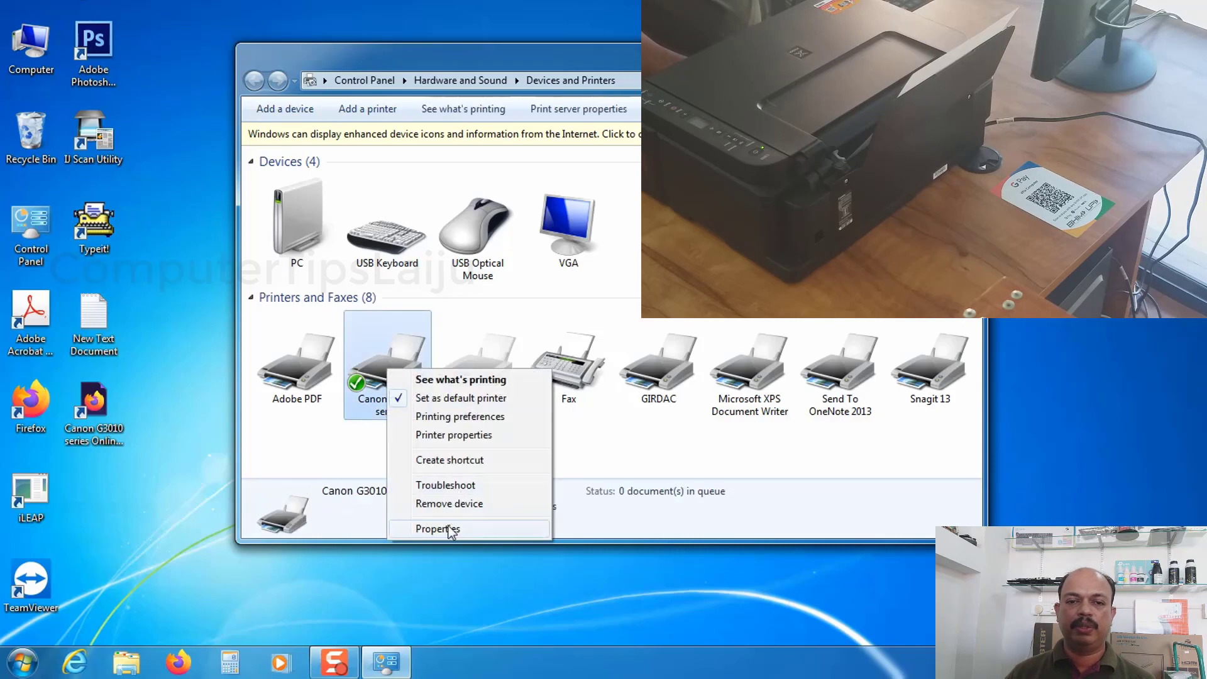
pyautogui.click(472, 436)
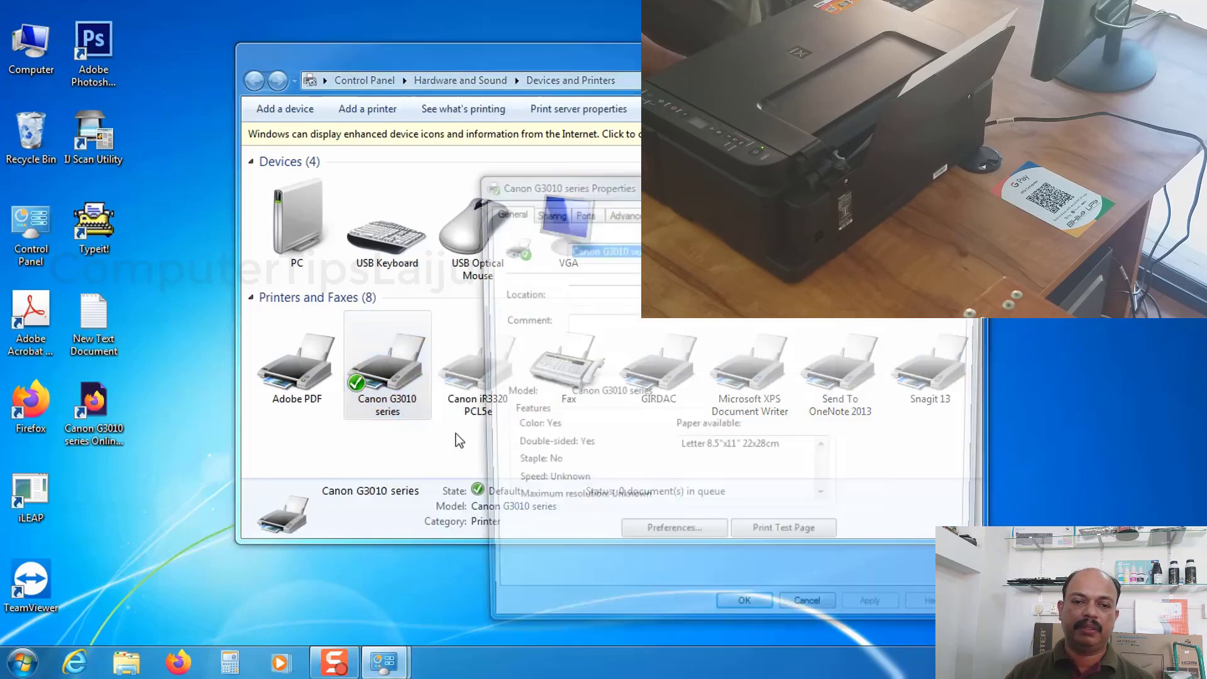
pyautogui.click(780, 544)
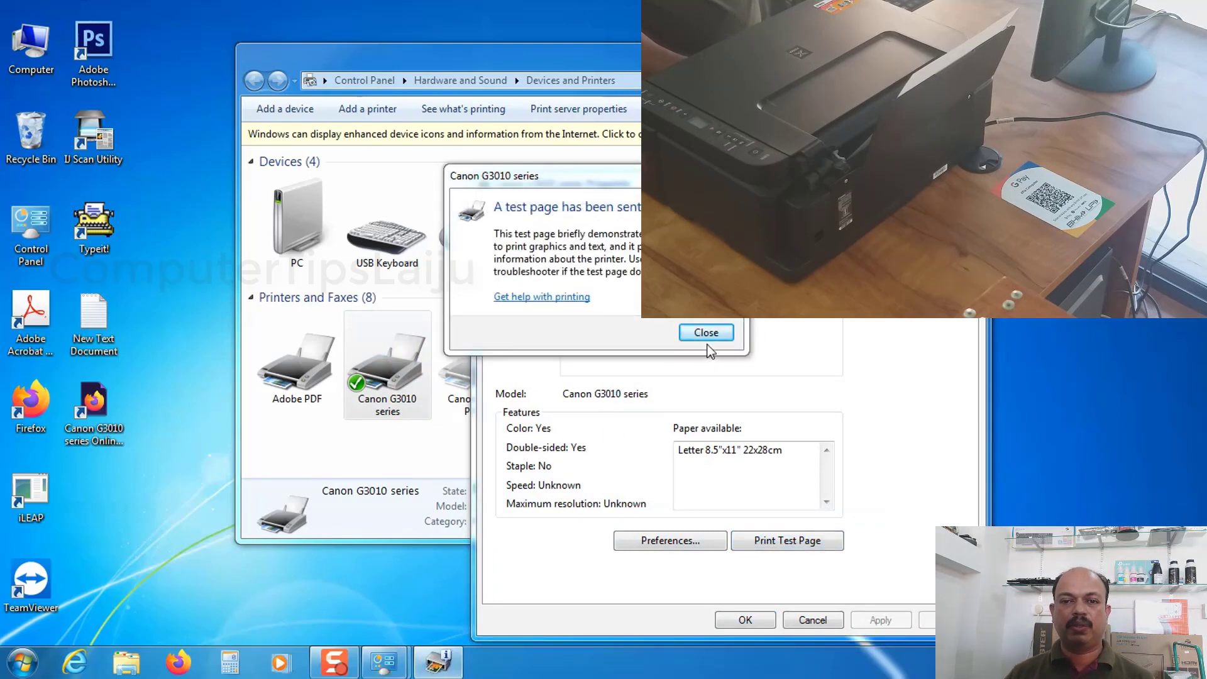
pyautogui.click(706, 333)
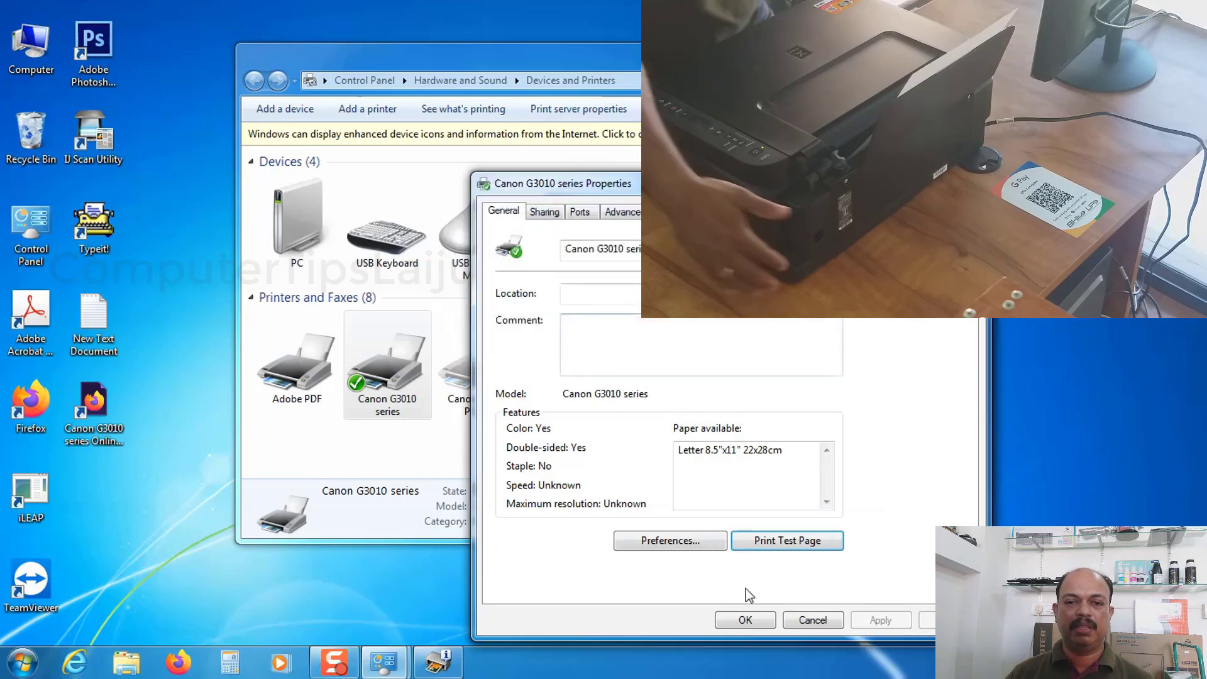
pyautogui.click(741, 620)
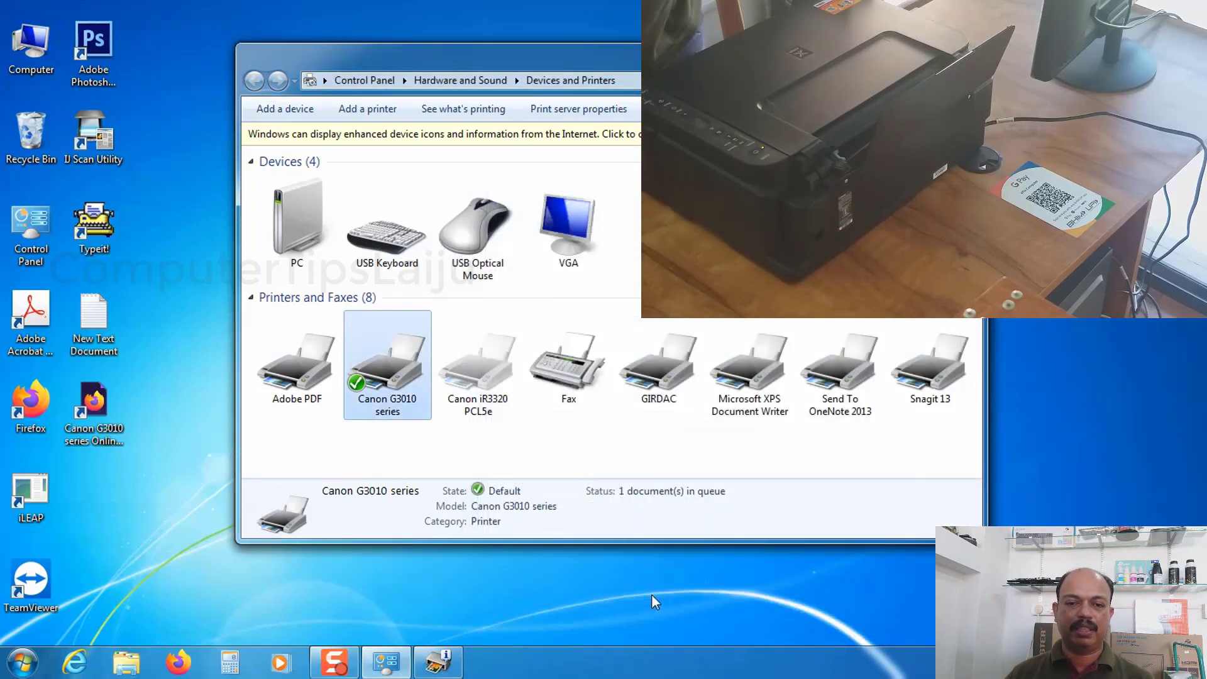